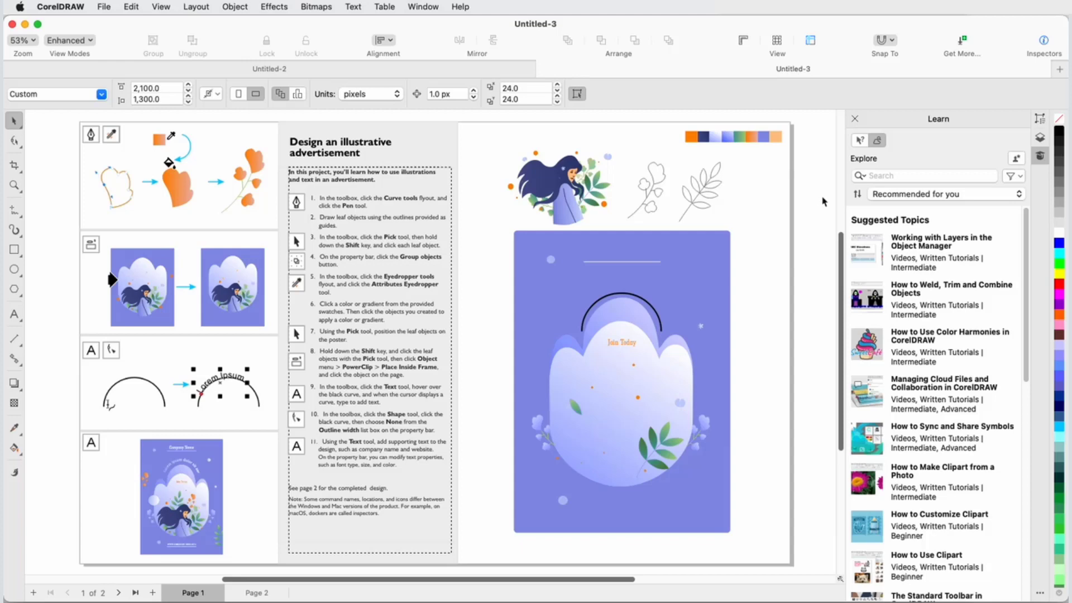
Step: Complete the profile survey, swapping Branding, Art and Illustration and Social Media for Infographics and Printing and Production
{"action": "left_click", "coordinate": [1018, 159]}
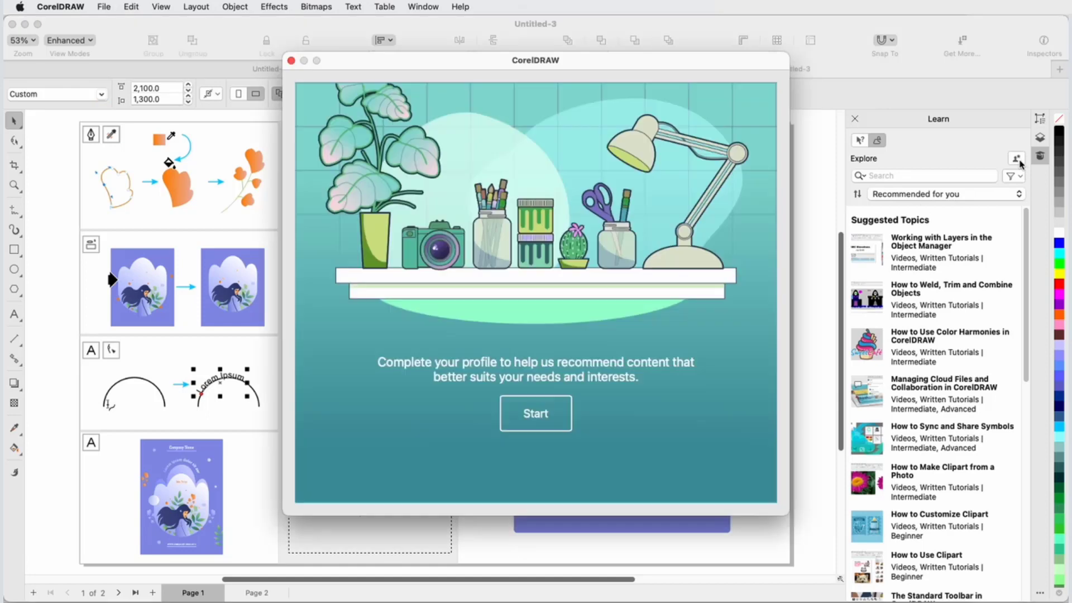
{"action": "left_click", "coordinate": [524, 424]}
{"action": "left_click", "coordinate": [573, 469]}
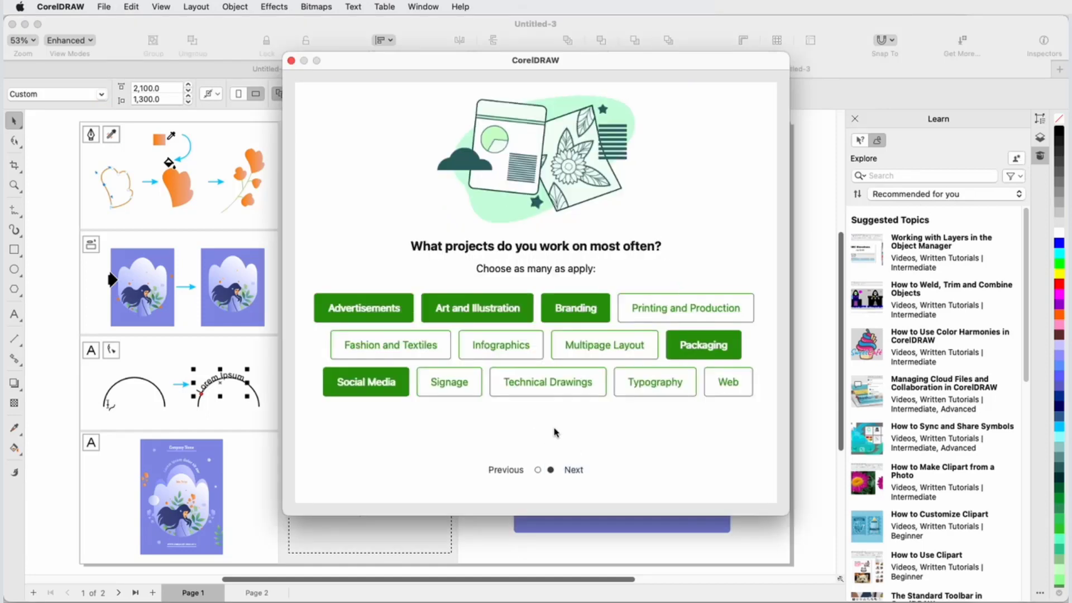
{"action": "left_click", "coordinate": [581, 322]}
{"action": "left_click", "coordinate": [502, 316]}
{"action": "left_click", "coordinate": [501, 349]}
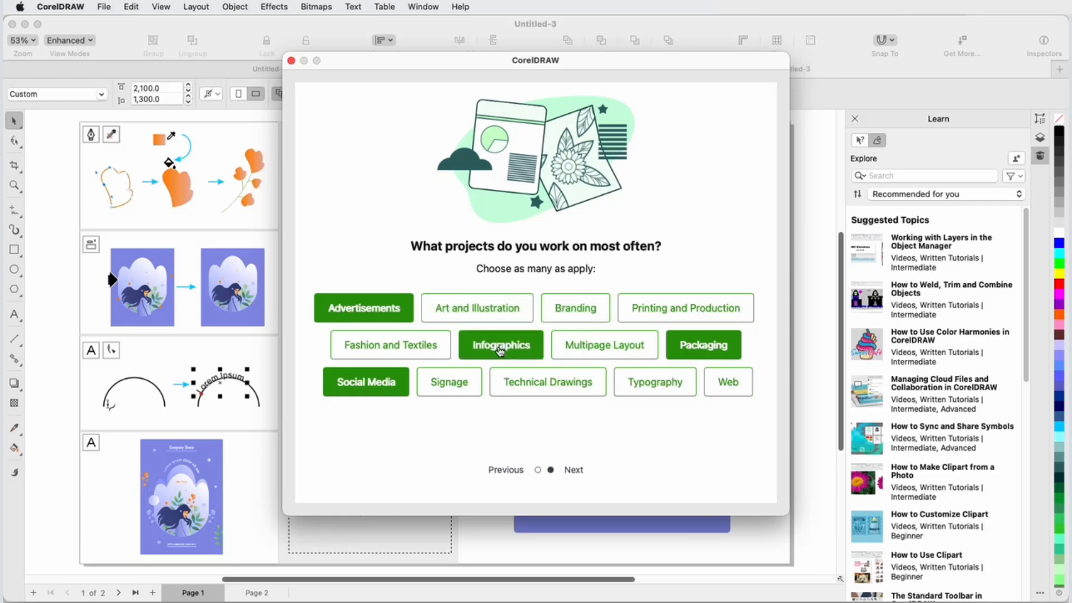
{"action": "left_click", "coordinate": [652, 318]}
{"action": "left_click", "coordinate": [407, 390]}
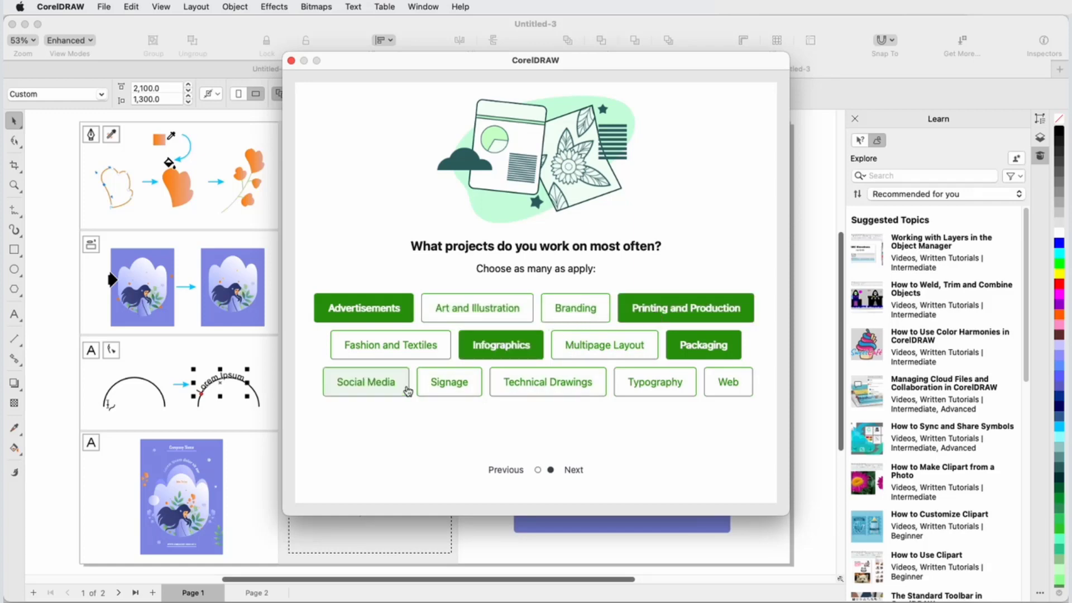
{"action": "left_click", "coordinate": [577, 472]}
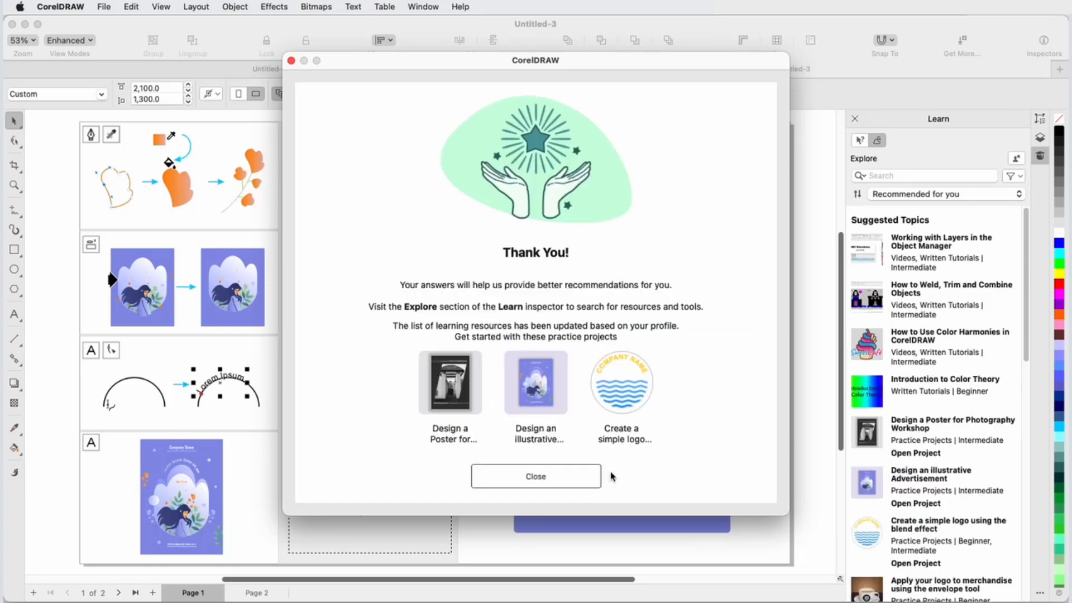
Step: Open the simple blend-effect logo project and read the Text tool hints in the Learn panel
{"action": "left_click", "coordinate": [623, 404]}
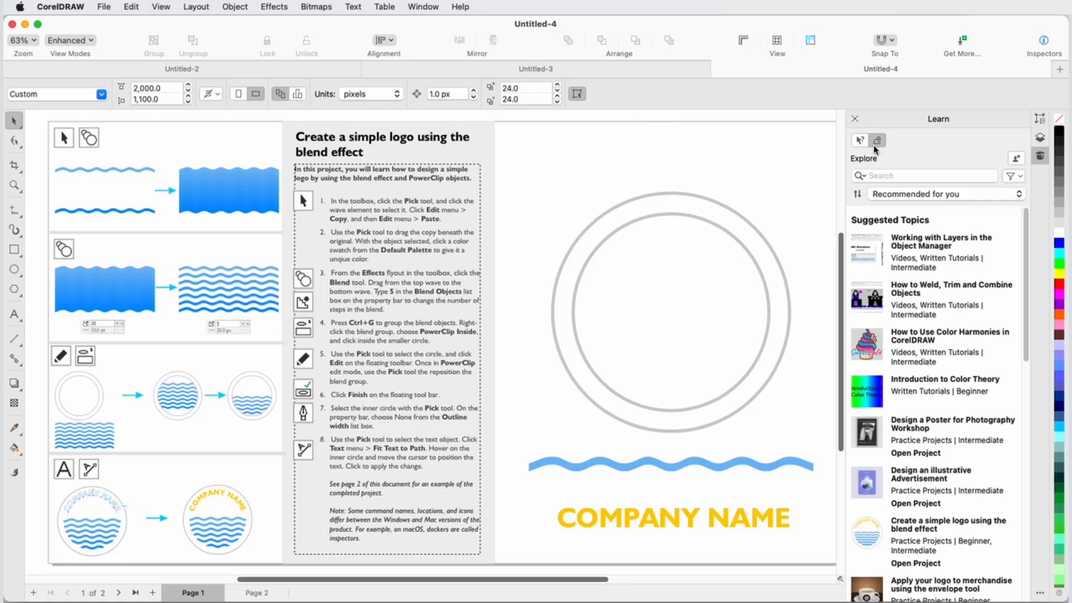
{"action": "left_click", "coordinate": [860, 140]}
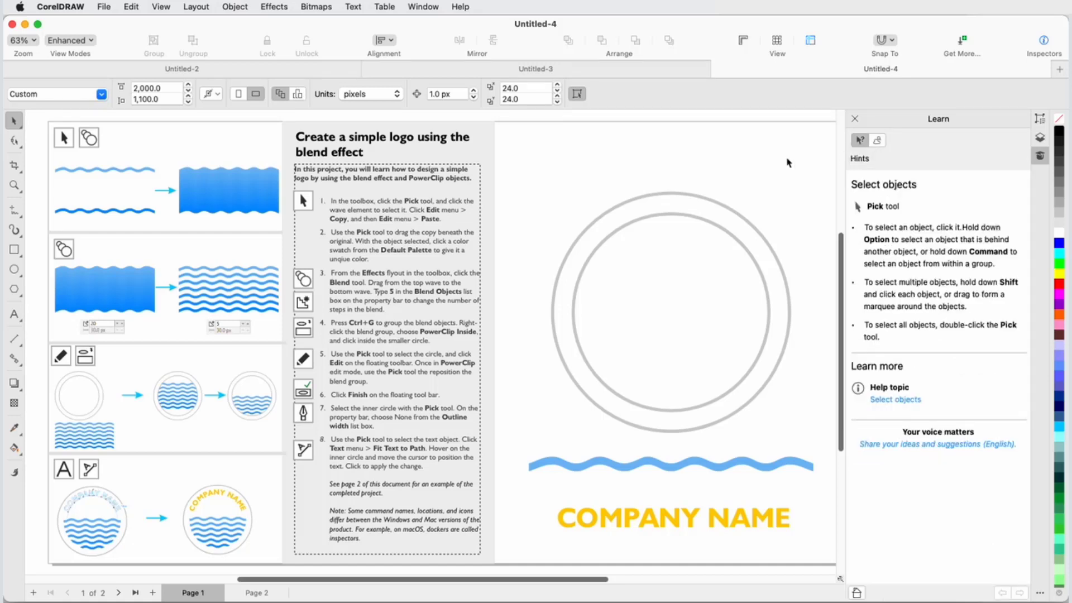
{"action": "left_click", "coordinate": [16, 315]}
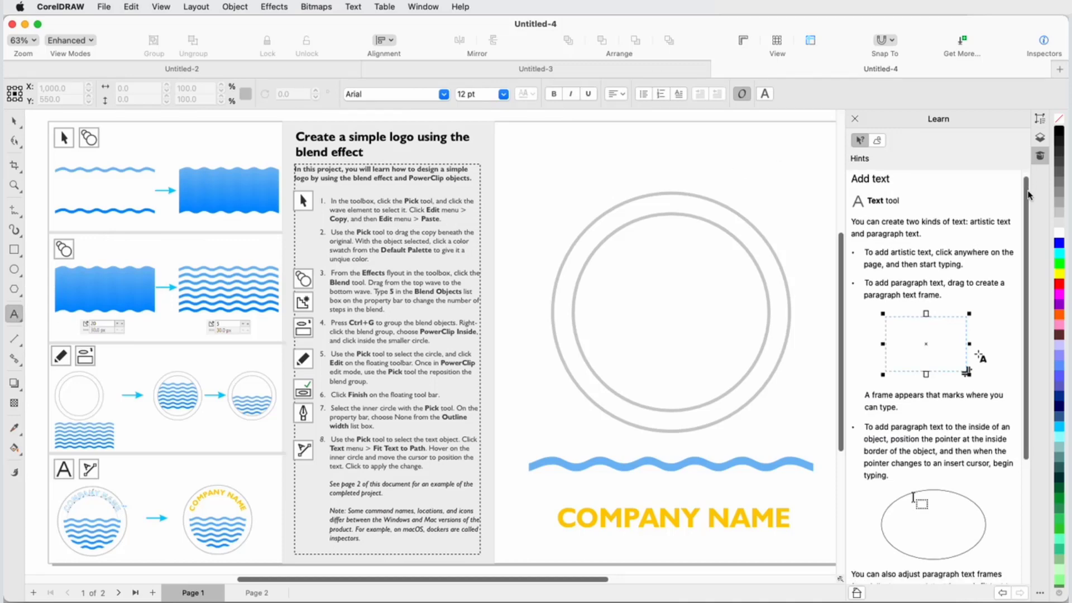
{"action": "scroll", "coordinate": [1015, 370], "scroll_direction": "down", "scroll_amount": 5}
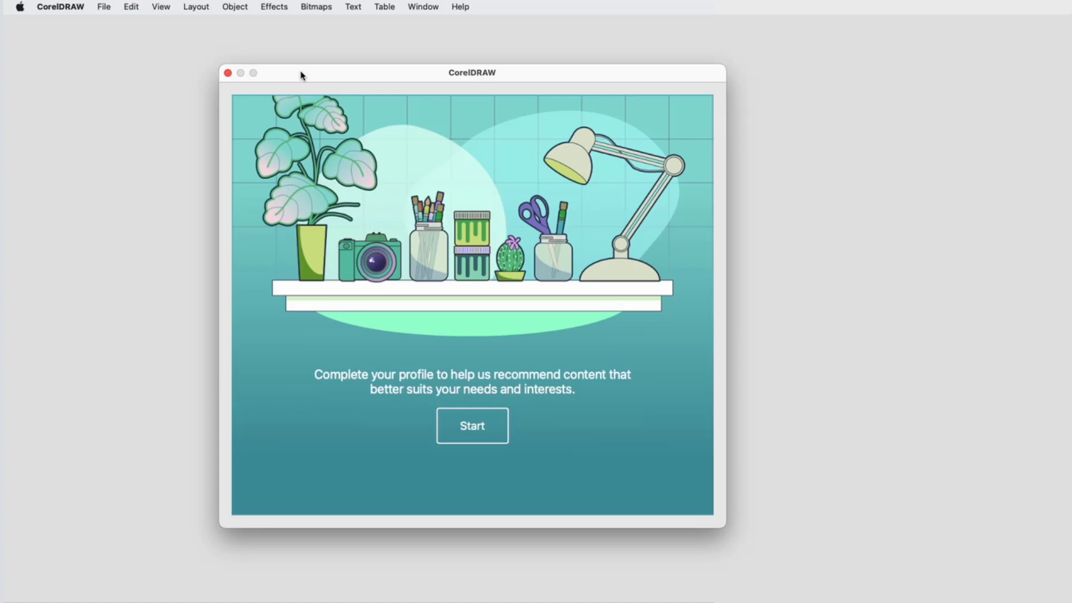
Step: Answer the survey as New to CorelDRAW with Advertisements, Art and Illustration, Infographics and Social Media
{"action": "left_click", "coordinate": [487, 438]}
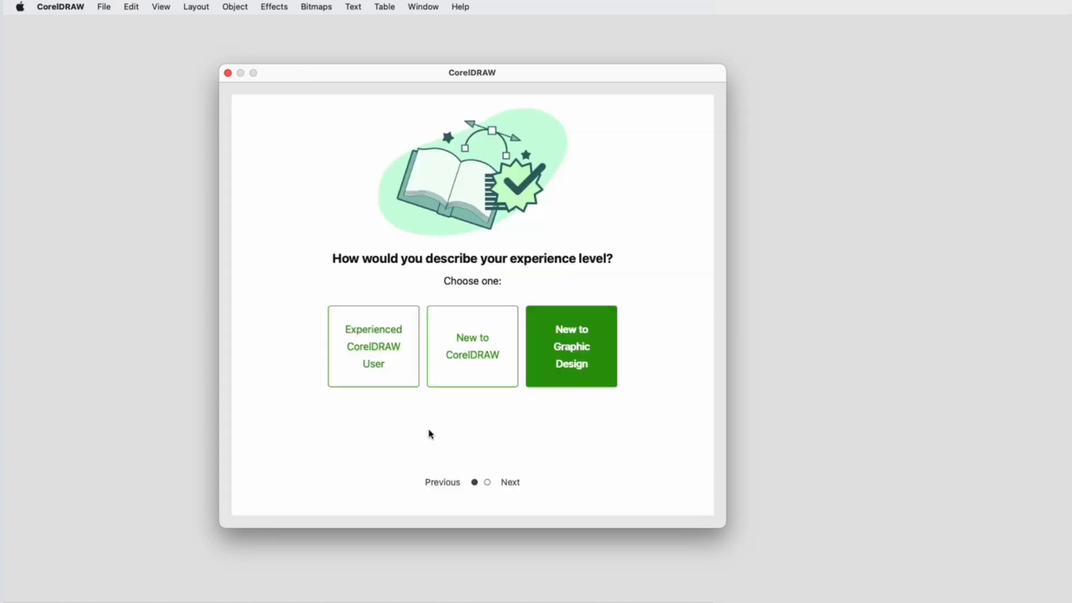
{"action": "left_click", "coordinate": [474, 364]}
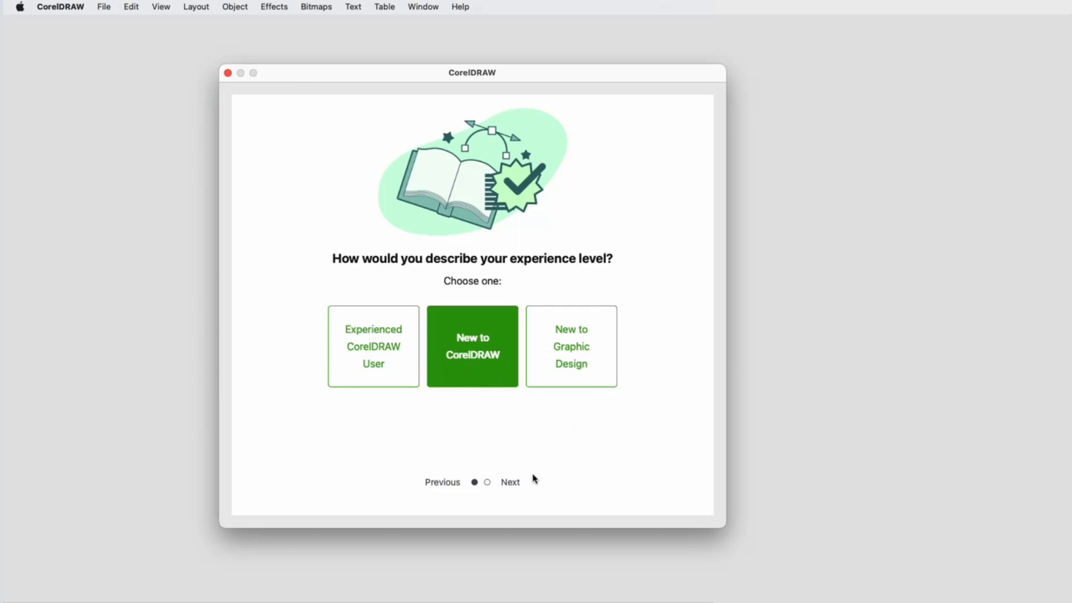
{"action": "left_click", "coordinate": [510, 482]}
{"action": "left_click", "coordinate": [339, 333]}
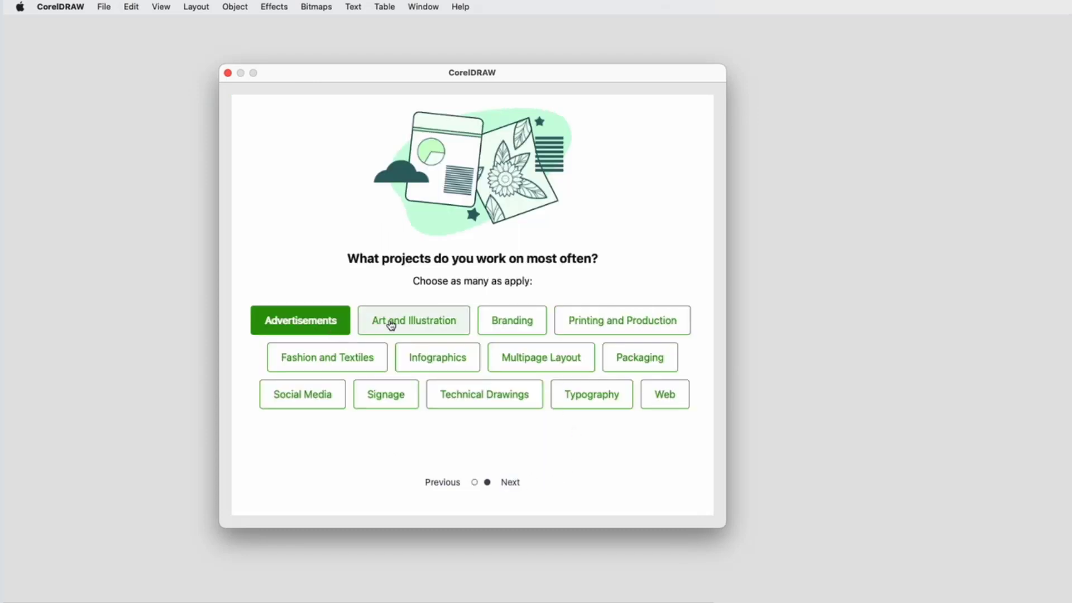
{"action": "left_click", "coordinate": [384, 320]}
{"action": "left_click", "coordinate": [410, 366]}
{"action": "left_click", "coordinate": [334, 401]}
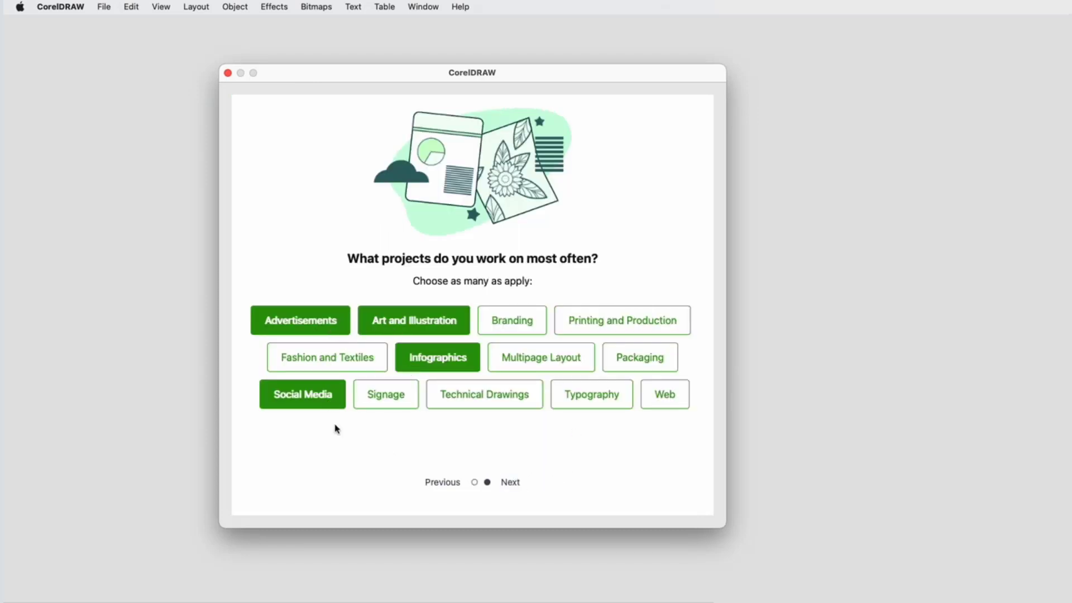
{"action": "left_click", "coordinate": [510, 482]}
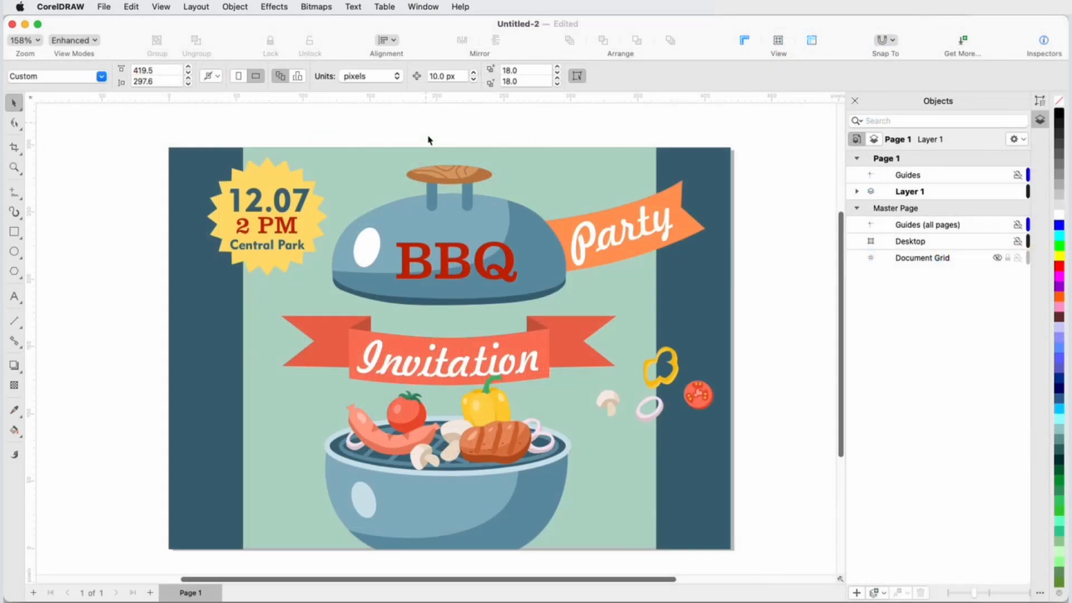
Step: Dock the Learn inspector in place of the Objects panel via the docker's … menu
{"action": "left_click", "coordinate": [423, 7]}
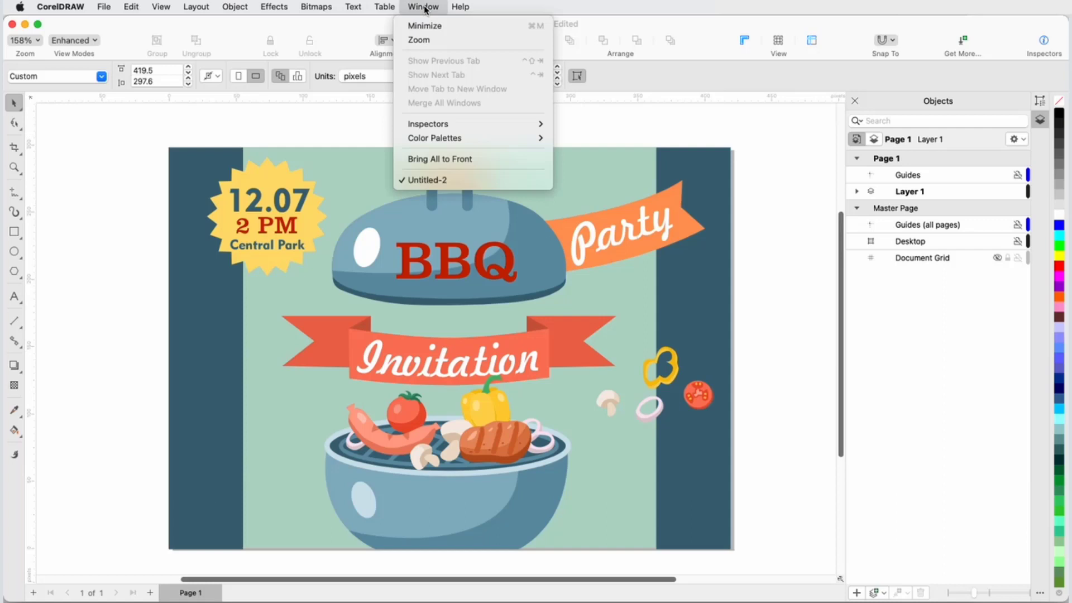
{"action": "mouse_move", "coordinate": [471, 124]}
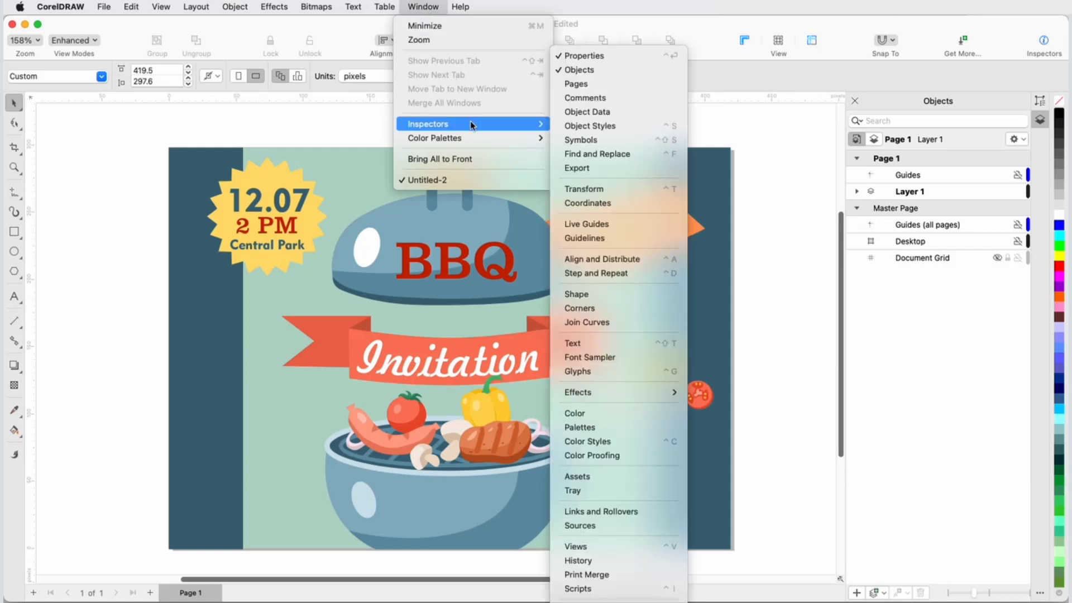
{"action": "left_click", "coordinate": [774, 185]}
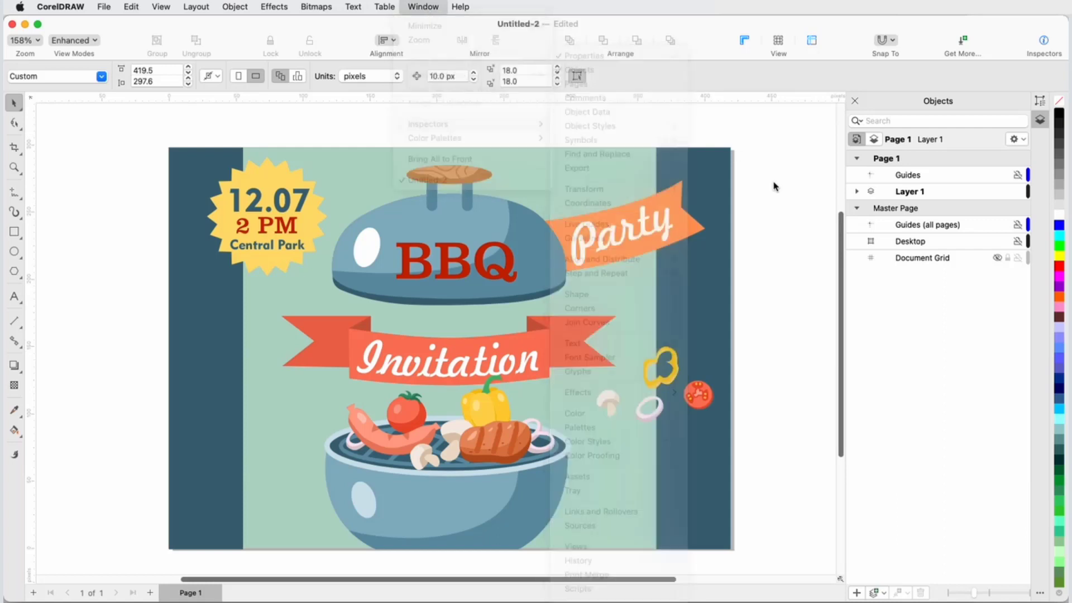
{"action": "left_click", "coordinate": [1039, 594]}
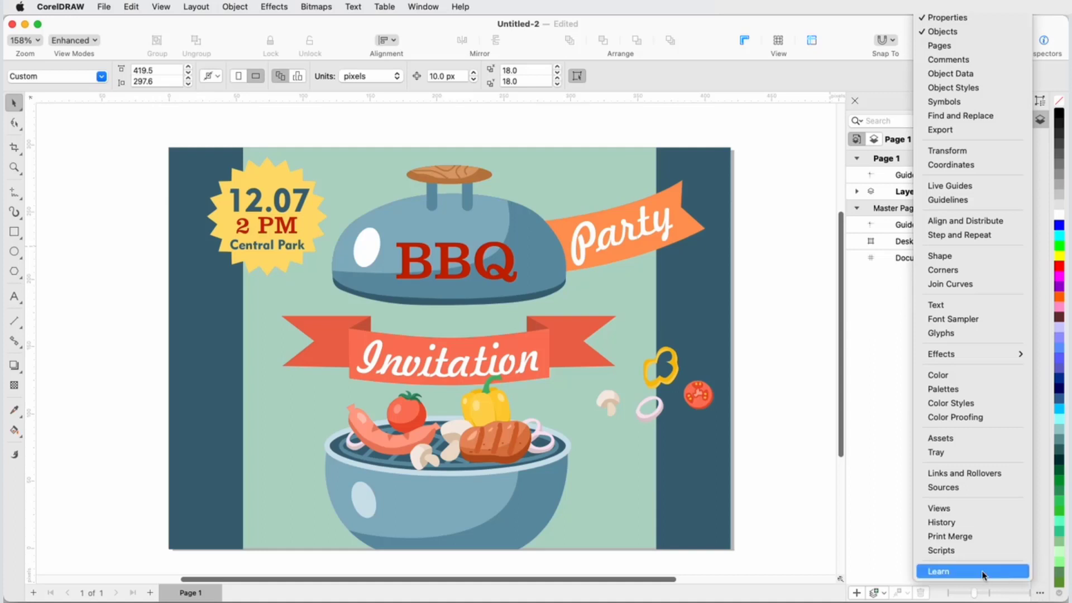
{"action": "left_click", "coordinate": [938, 571]}
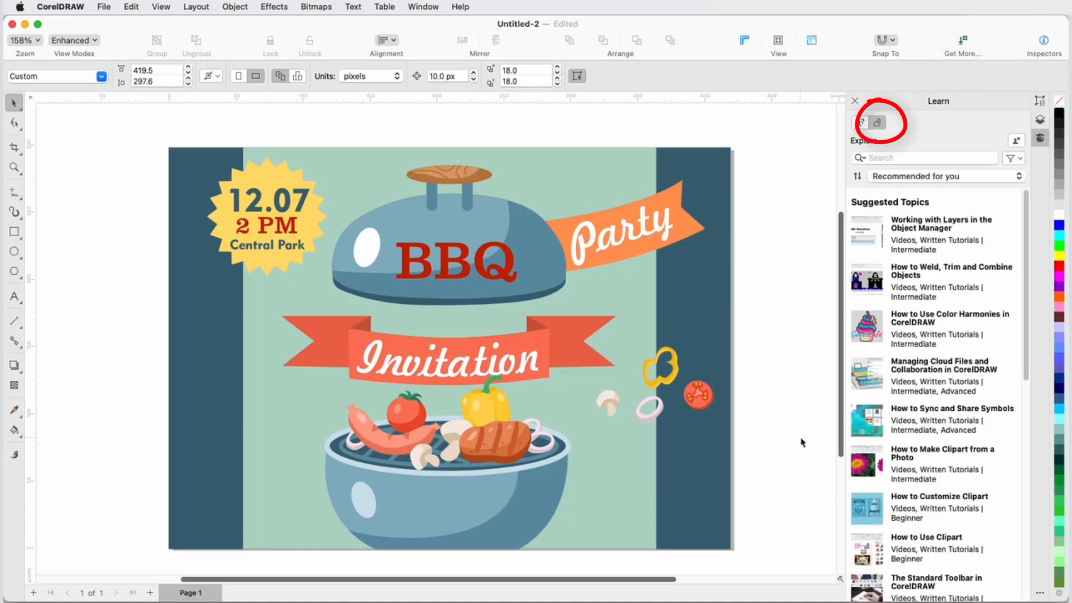
Step: Search the Learn resources for 'logo' and look at the content-type filter
{"action": "left_click", "coordinate": [896, 157]}
{"action": "type", "text": "logo"}
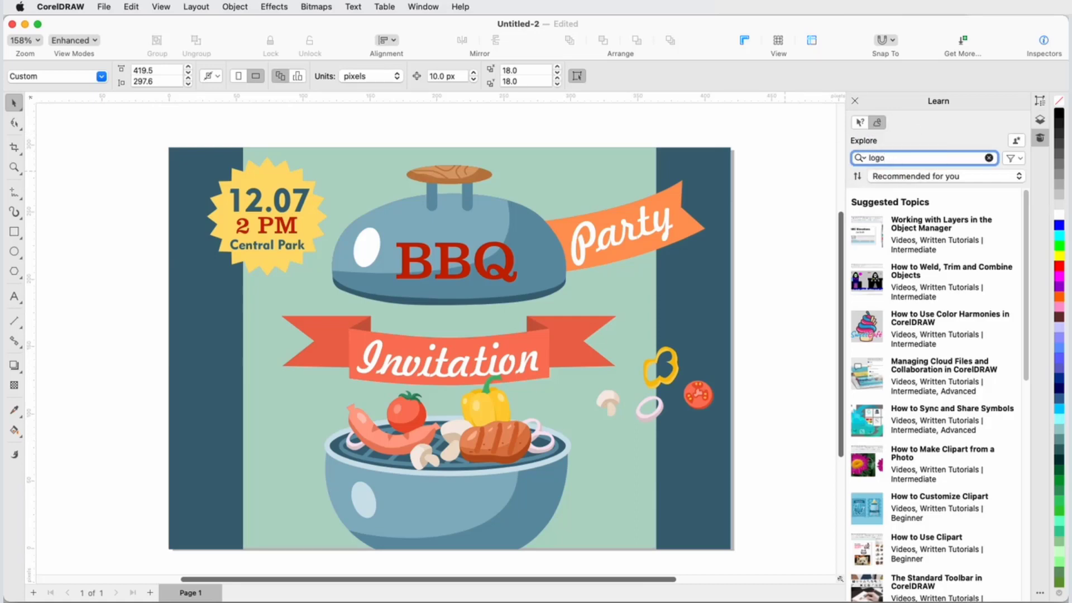
{"action": "key", "text": "Return"}
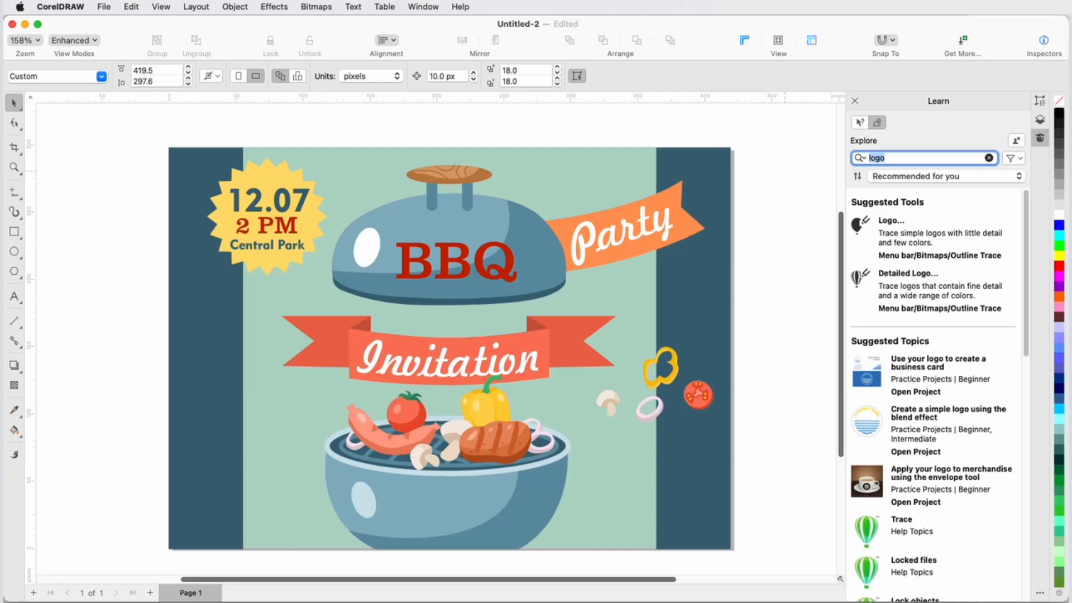
{"action": "left_click", "coordinate": [1021, 159]}
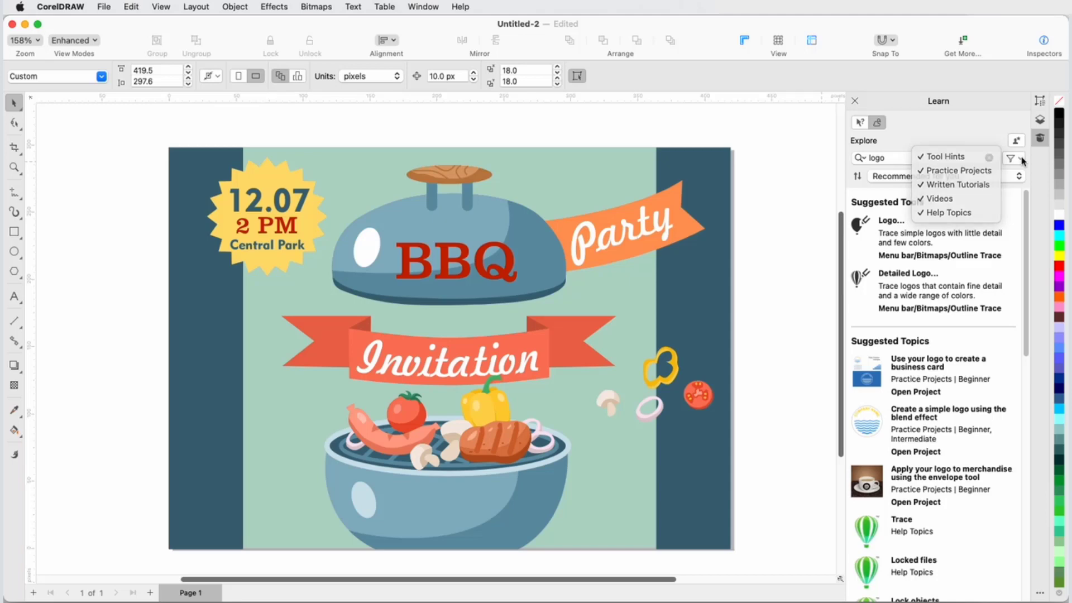
{"action": "left_click", "coordinate": [1022, 161]}
Step: Sort the results by Most Recent, then Most Relevant, and clear the search
{"action": "left_click", "coordinate": [1018, 177]}
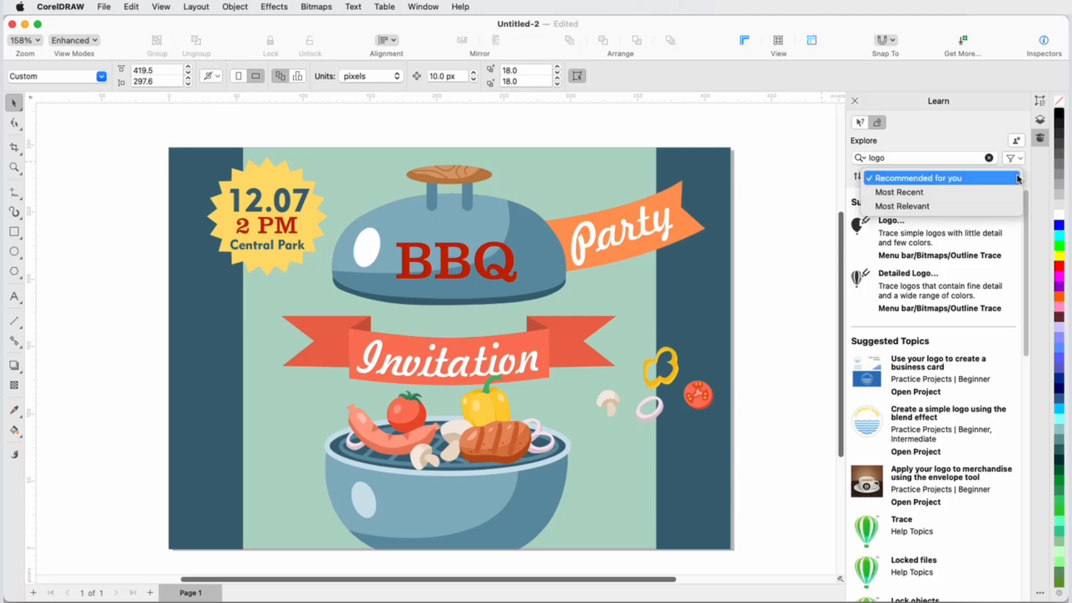
{"action": "left_click", "coordinate": [991, 193]}
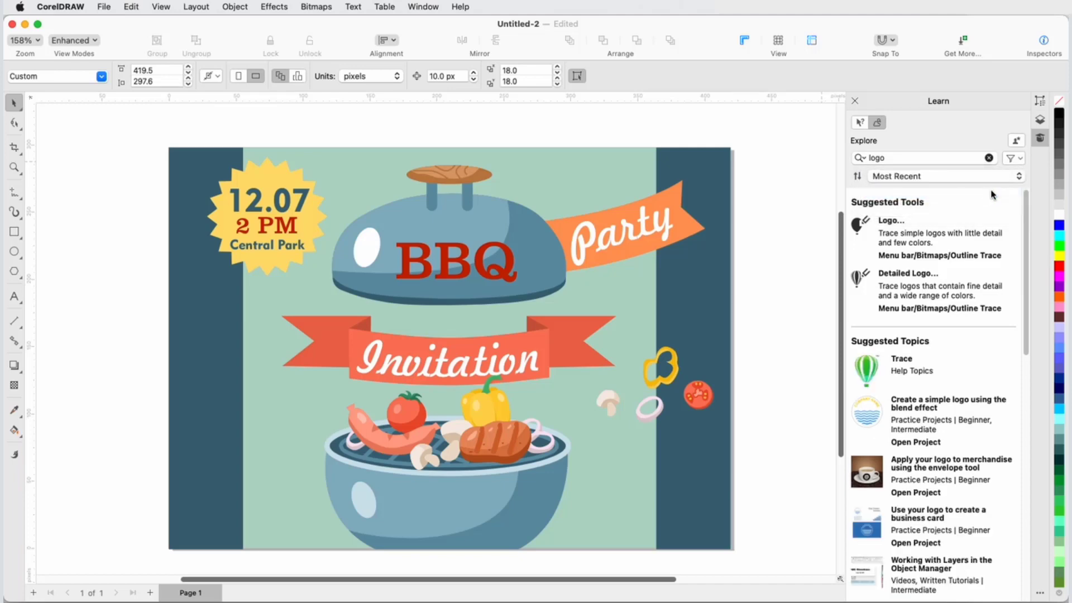
{"action": "left_click", "coordinate": [1019, 177]}
{"action": "left_click", "coordinate": [1002, 194]}
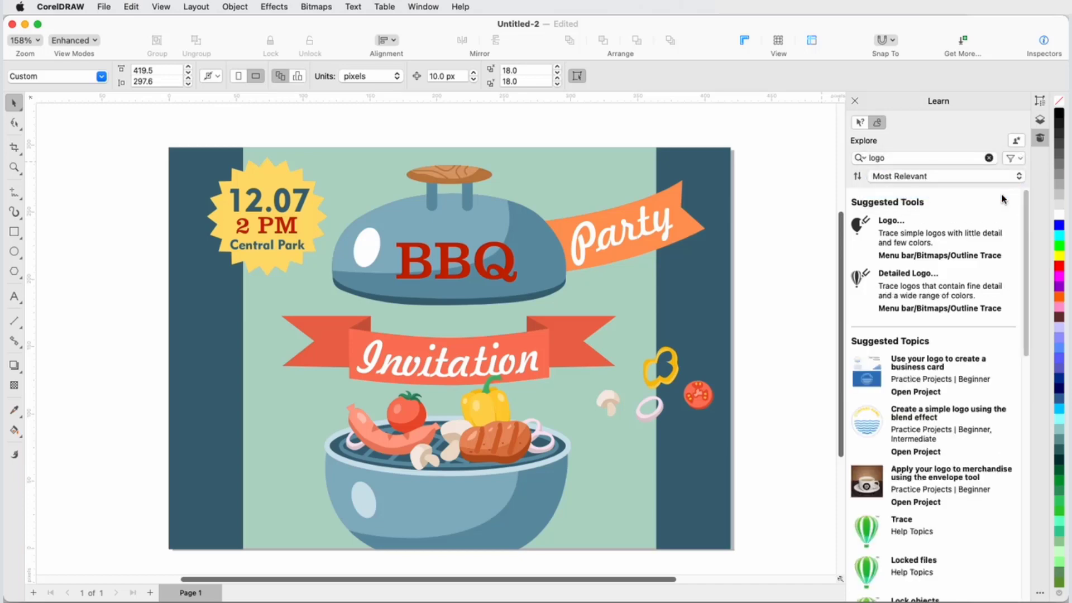
{"action": "left_click", "coordinate": [989, 158]}
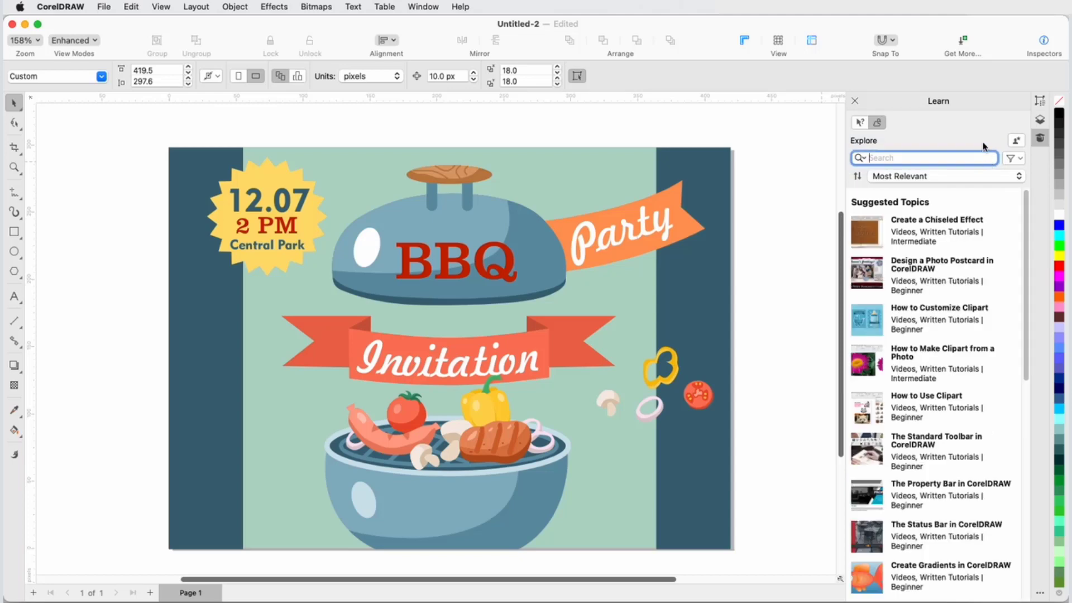
Step: Filter Explore results to Practice Projects only, excluding hints, tutorials, videos and help topics
{"action": "left_click", "coordinate": [1014, 162]}
{"action": "left_click", "coordinate": [988, 157]}
{"action": "left_click", "coordinate": [1009, 160]}
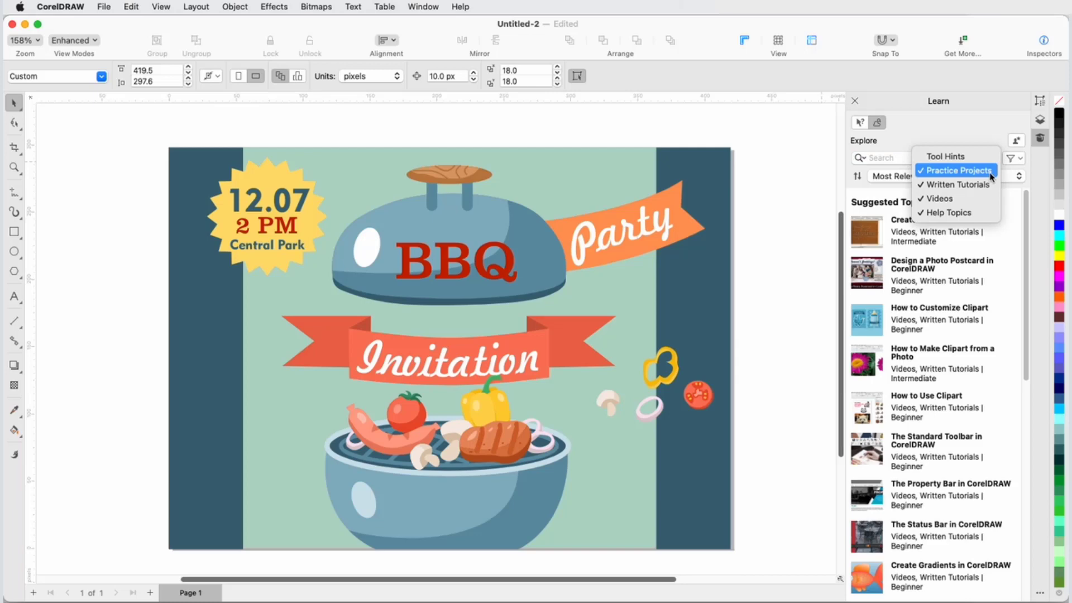
{"action": "left_click", "coordinate": [988, 184]}
{"action": "left_click", "coordinate": [1014, 160]}
{"action": "left_click", "coordinate": [978, 199]}
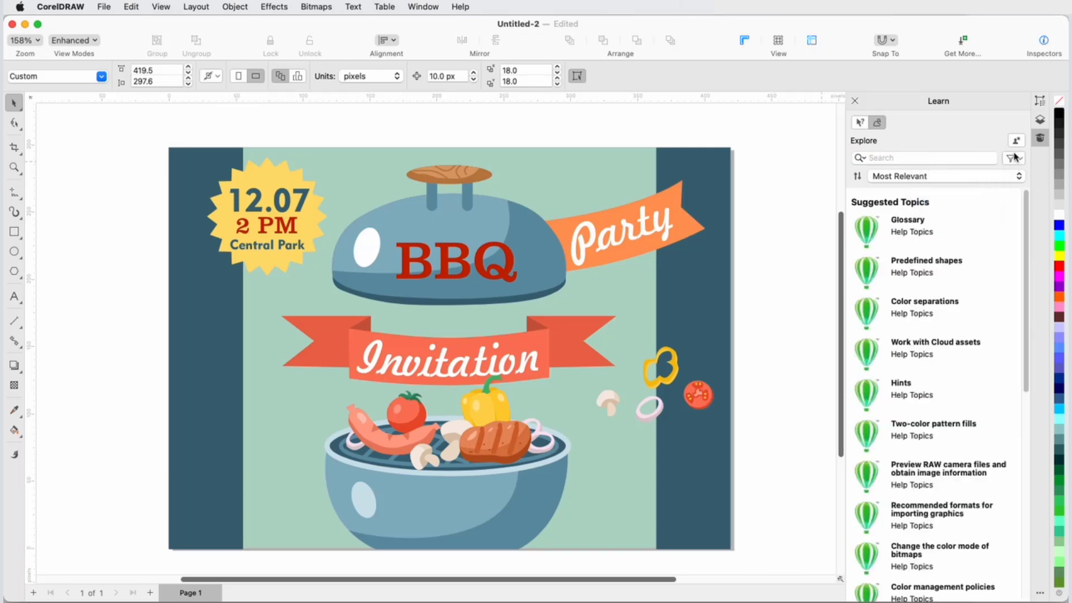
{"action": "left_click", "coordinate": [1014, 159]}
{"action": "left_click", "coordinate": [979, 210]}
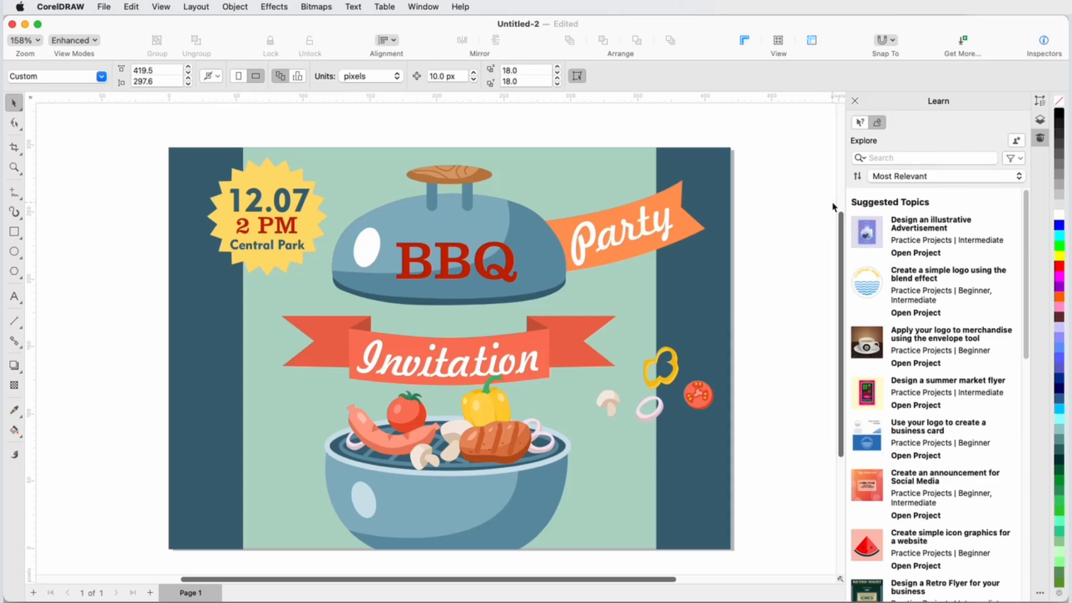
Step: Sort projects by Recommended, then Most Recent, and open Design an illustrative advertisement
{"action": "left_click", "coordinate": [879, 177]}
{"action": "left_click", "coordinate": [882, 152]}
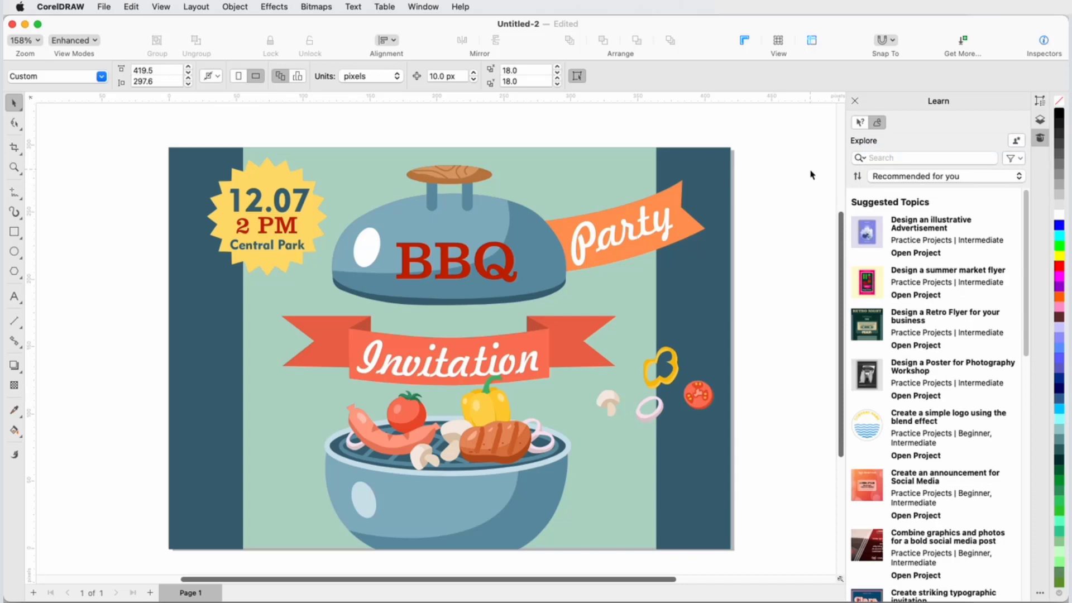
{"action": "left_click", "coordinate": [876, 176]}
{"action": "left_click", "coordinate": [884, 200]}
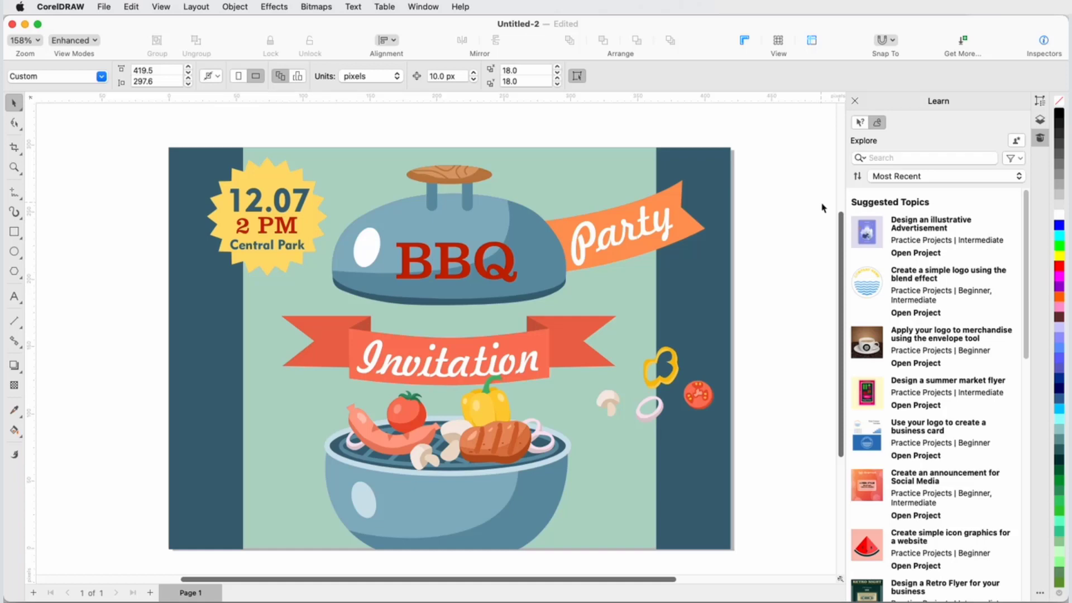
{"action": "left_click", "coordinate": [914, 229]}
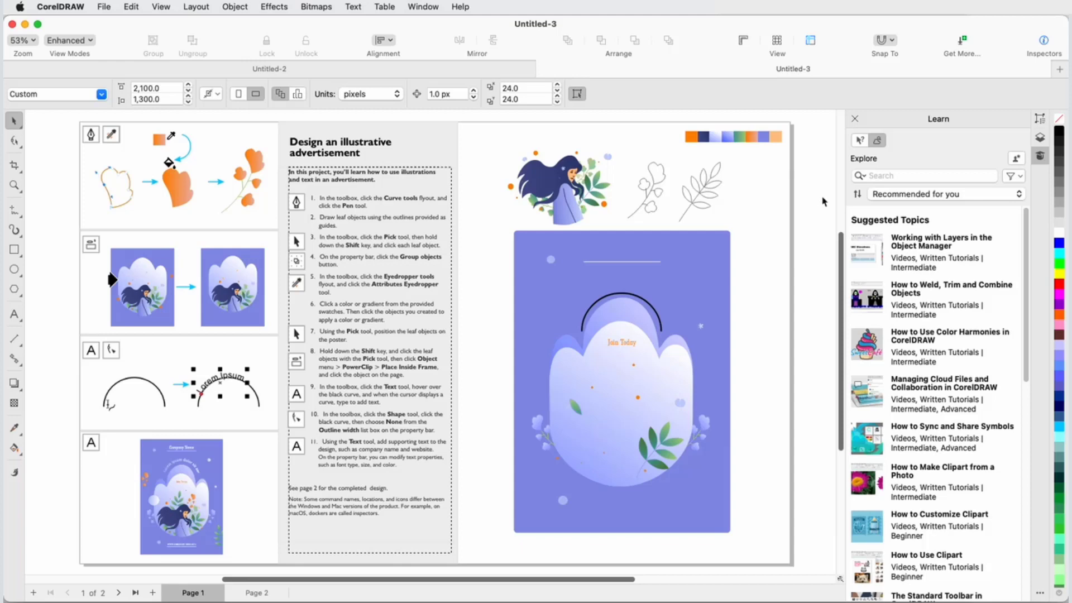
Step: Start the personalization profile survey from the Explore tab
{"action": "left_click", "coordinate": [1018, 160]}
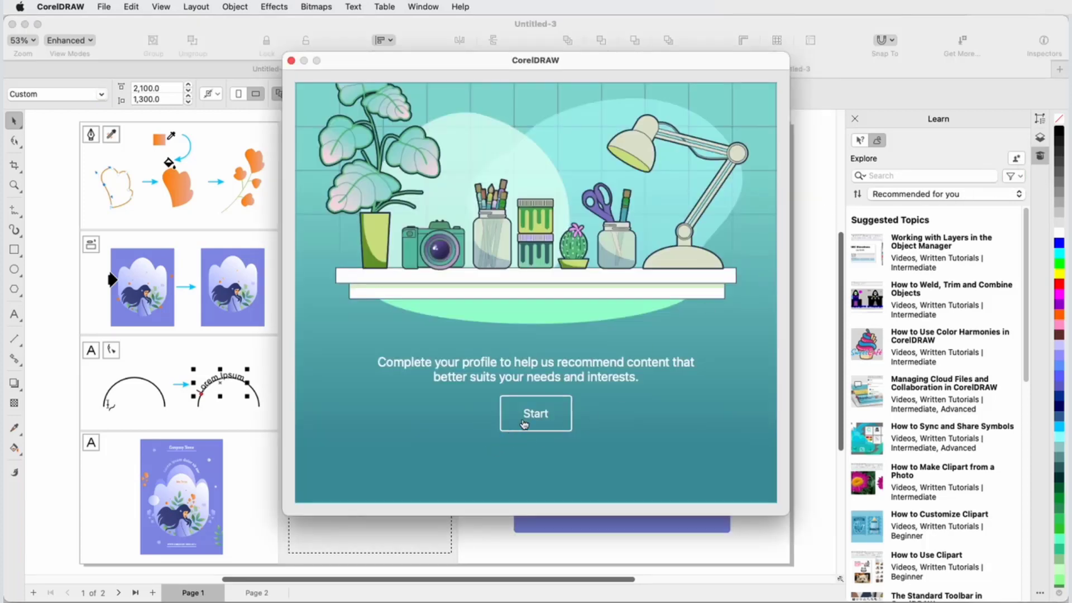
{"action": "left_click", "coordinate": [525, 422]}
{"action": "left_click", "coordinate": [574, 470]}
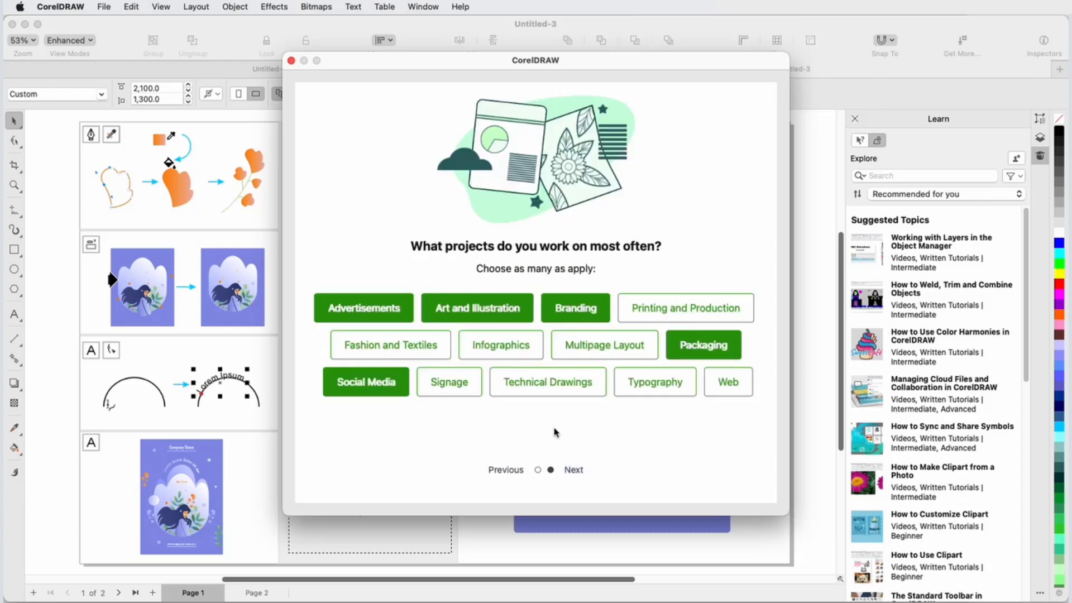
Step: Switch project types to Printing and Production and Infographics, finish, and open the simple logo project
{"action": "left_click", "coordinate": [580, 322]}
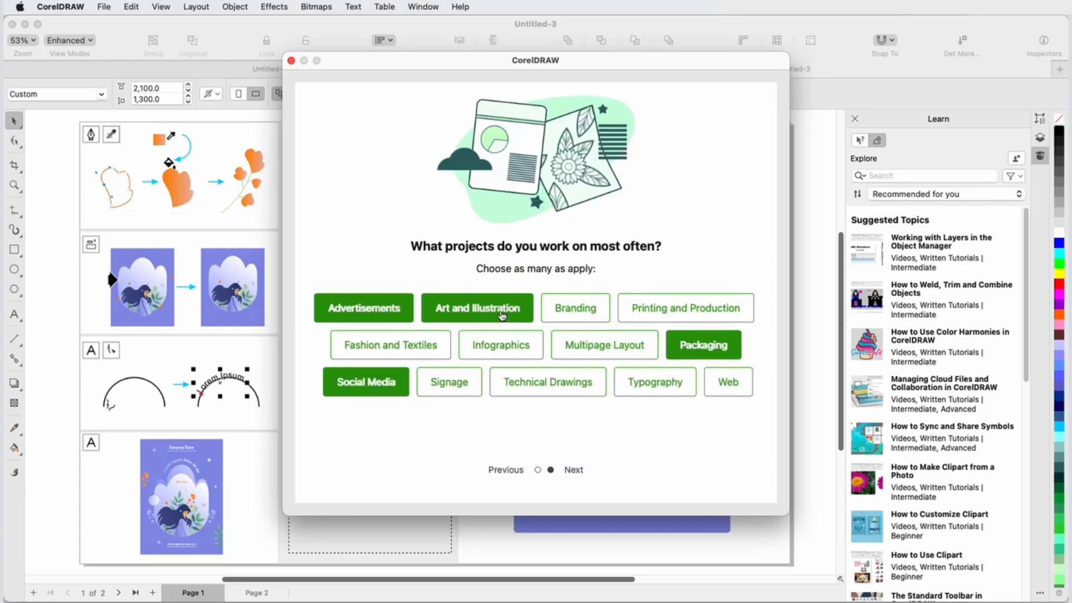
{"action": "left_click", "coordinate": [502, 316]}
{"action": "left_click", "coordinate": [500, 347]}
{"action": "left_click", "coordinate": [656, 313]}
{"action": "left_click", "coordinate": [407, 391]}
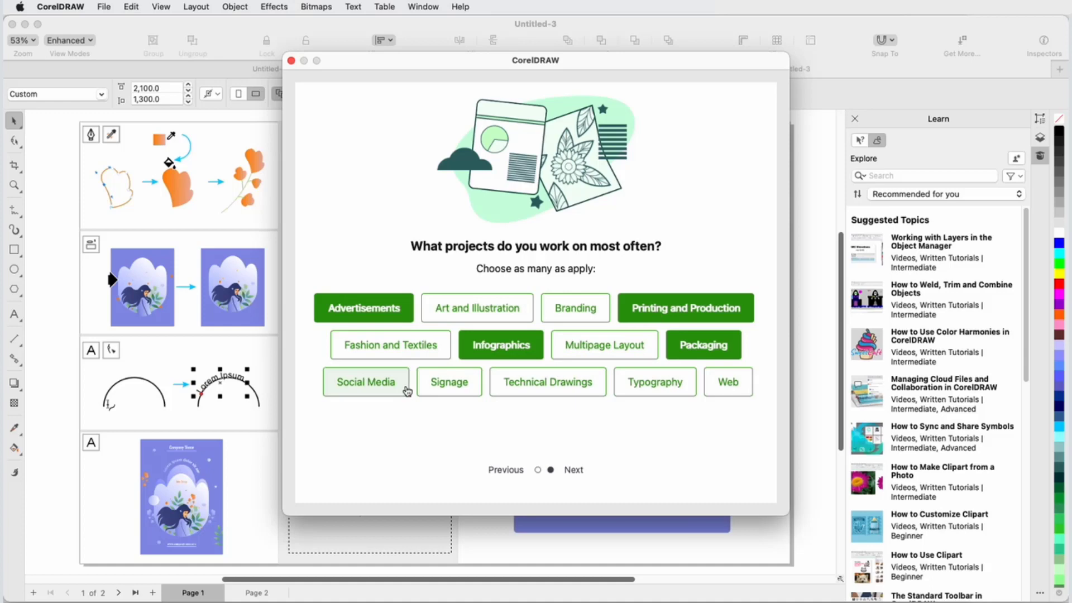
{"action": "left_click", "coordinate": [575, 470]}
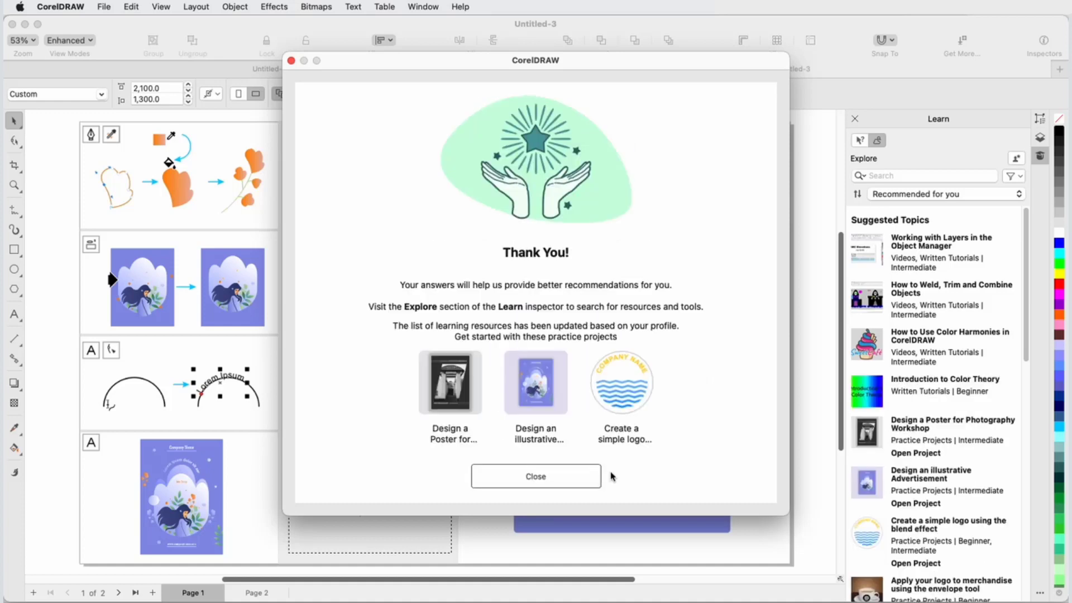
{"action": "left_click", "coordinate": [622, 404]}
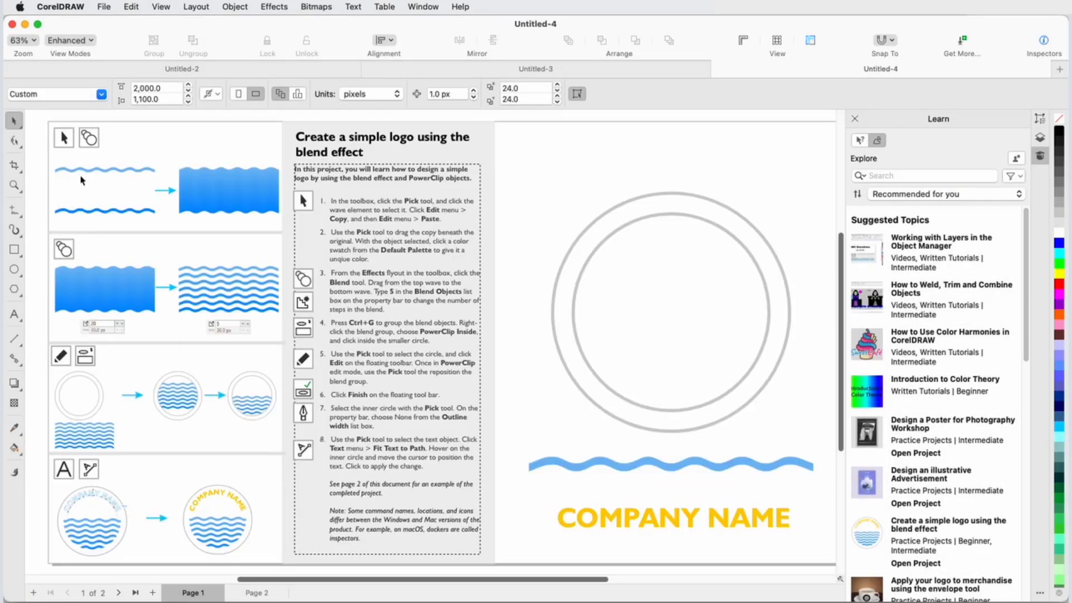
Step: Show Text tool hints in the Learn panel, scroll them, and visit the Share your ideas page
{"action": "left_click", "coordinate": [859, 140]}
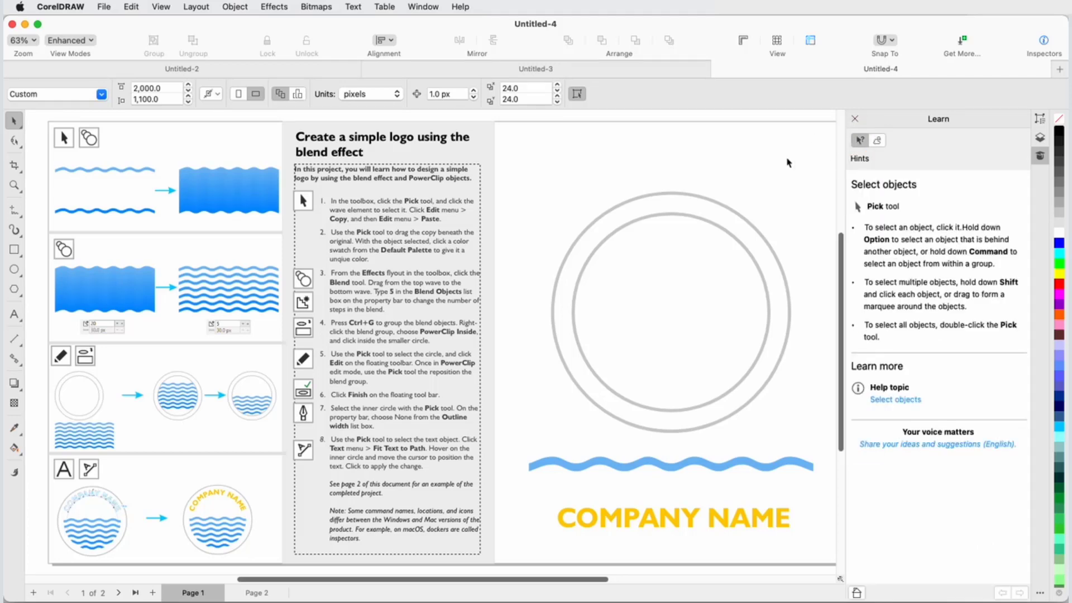
{"action": "left_click", "coordinate": [15, 314]}
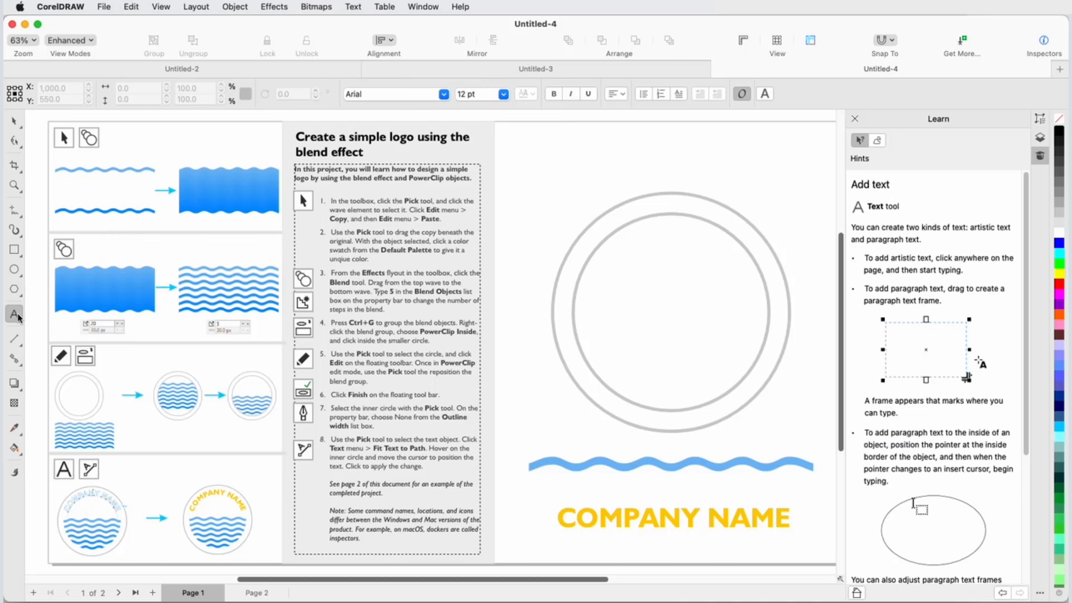
{"action": "scroll", "coordinate": [1015, 370], "scroll_direction": "down", "scroll_amount": 6}
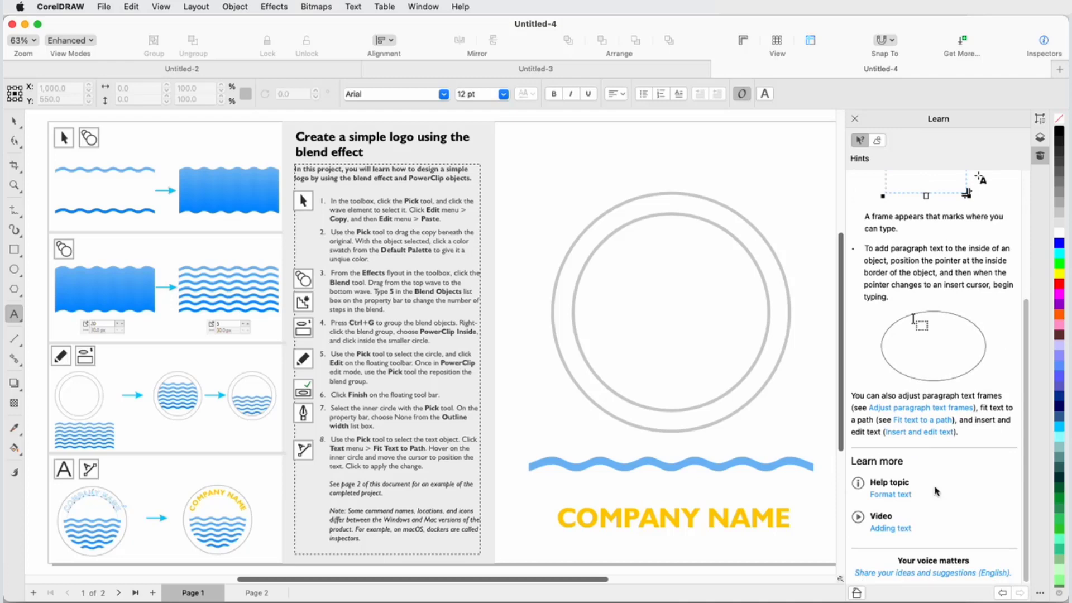
{"action": "left_click", "coordinate": [914, 573]}
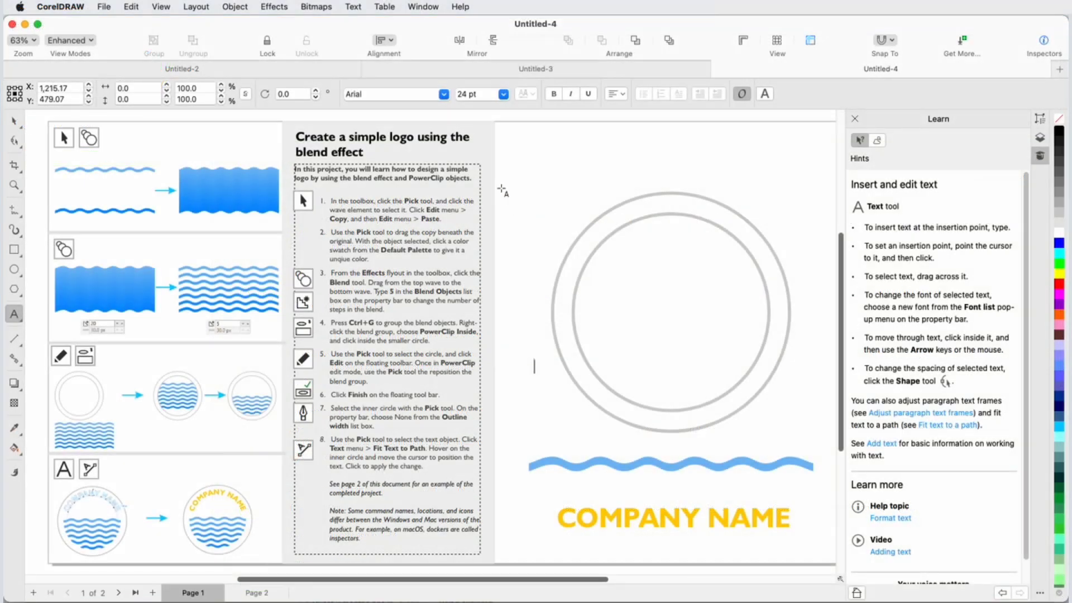
Step: Open the Welcome window from the Help menu
{"action": "left_click", "coordinate": [461, 8]}
{"action": "left_click", "coordinate": [473, 63]}
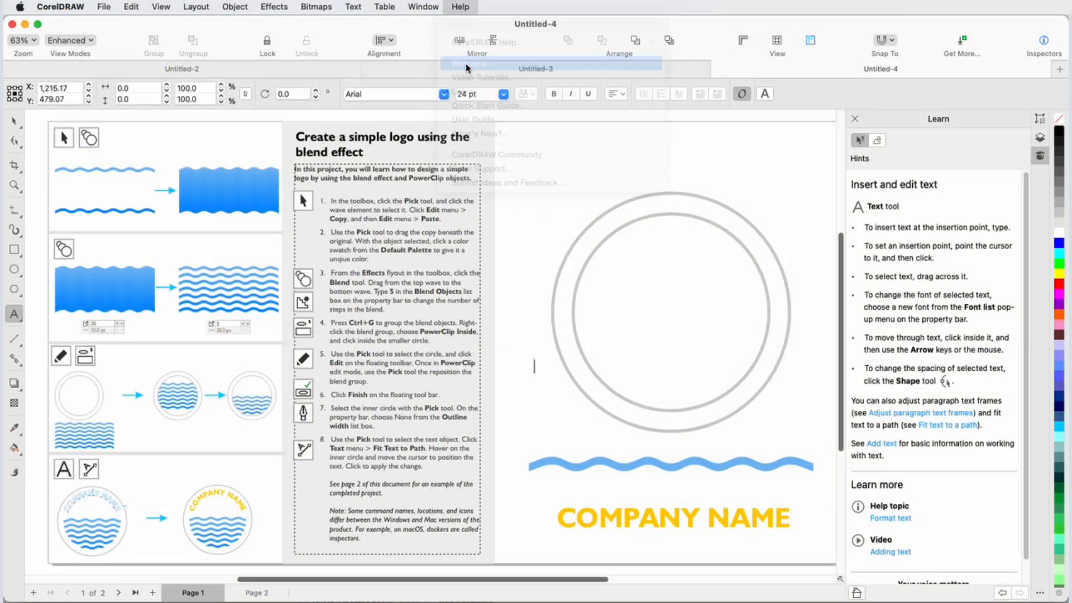